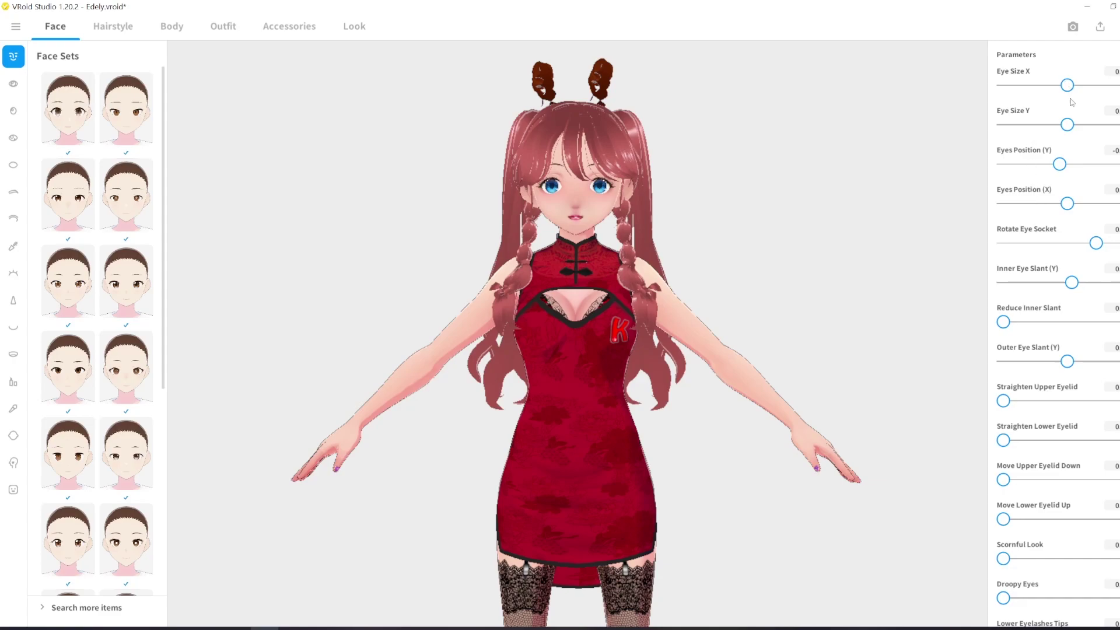
Step: Lower Rotate Eye Socket and Eyes Position (X), raise Straighten Upper Eyelid and adjust Iris Size (X) on the face
scroll(647, 210, up, 5)
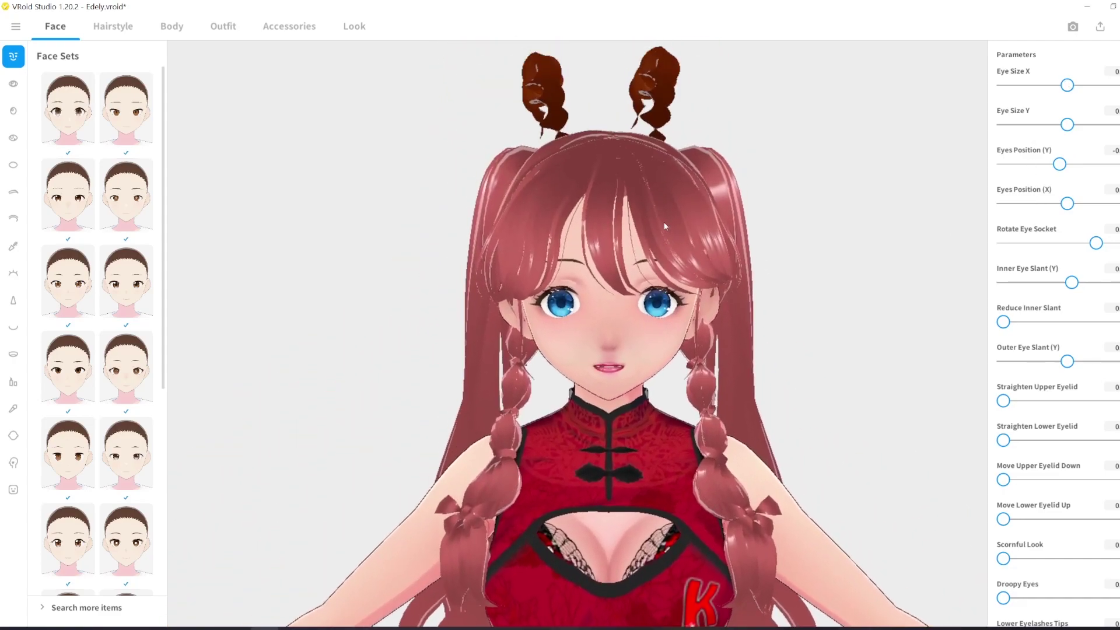
mouse_move(1096, 243)
mouse_down()
mouse_move(1019, 243)
mouse_move(1074, 243)
mouse_up()
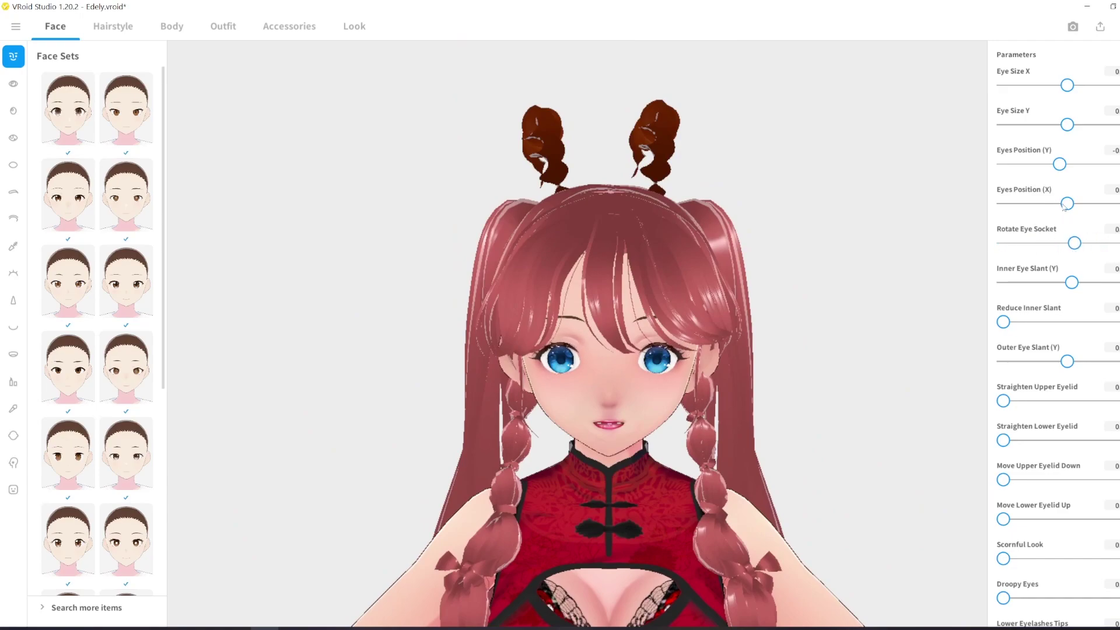
click(1063, 213)
drag(1016, 401, 1041, 400)
scroll(1019, 532, down, 3)
mouse_move(1086, 564)
mouse_down()
mouse_move(1013, 564)
mouse_move(1071, 573)
mouse_up()
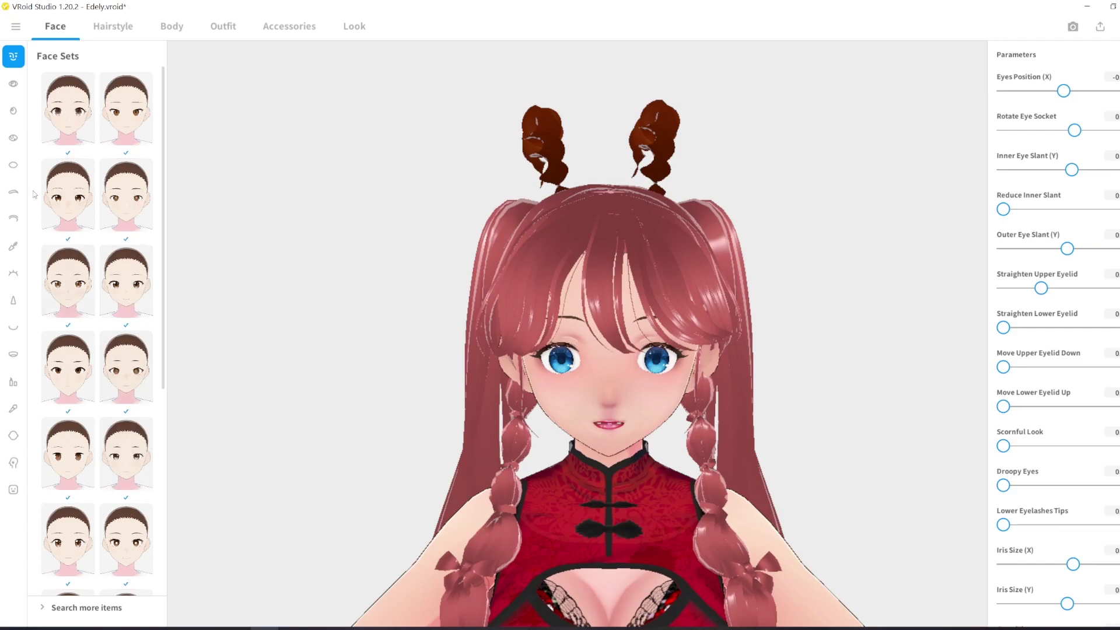
Step: Try several eye set presets on the face, ending with the first one in the Eyes Sets
click(14, 88)
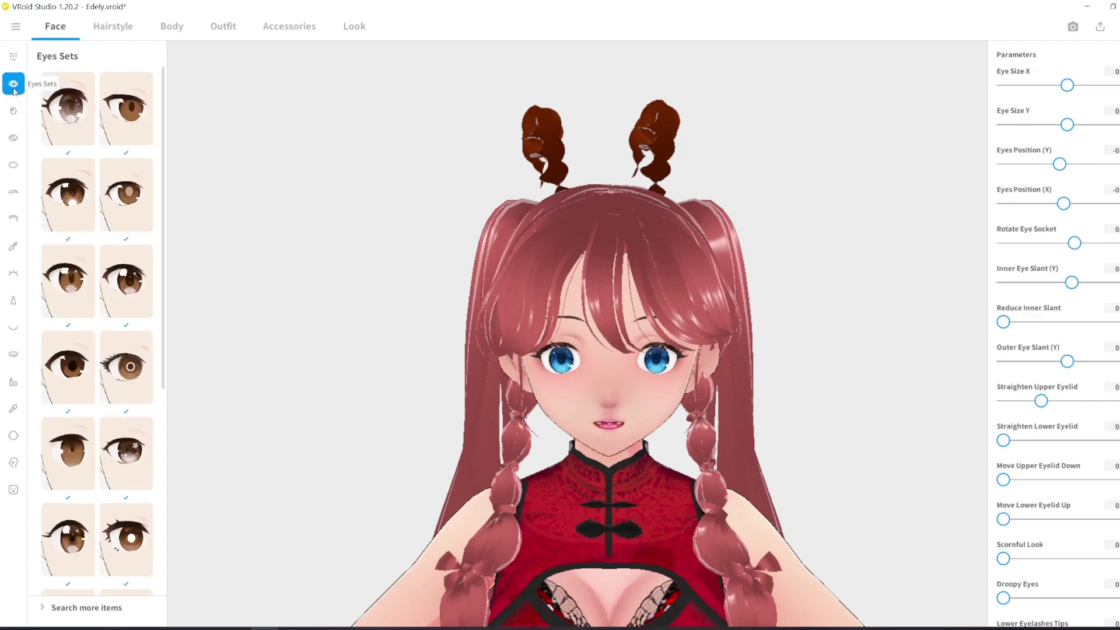
click(127, 446)
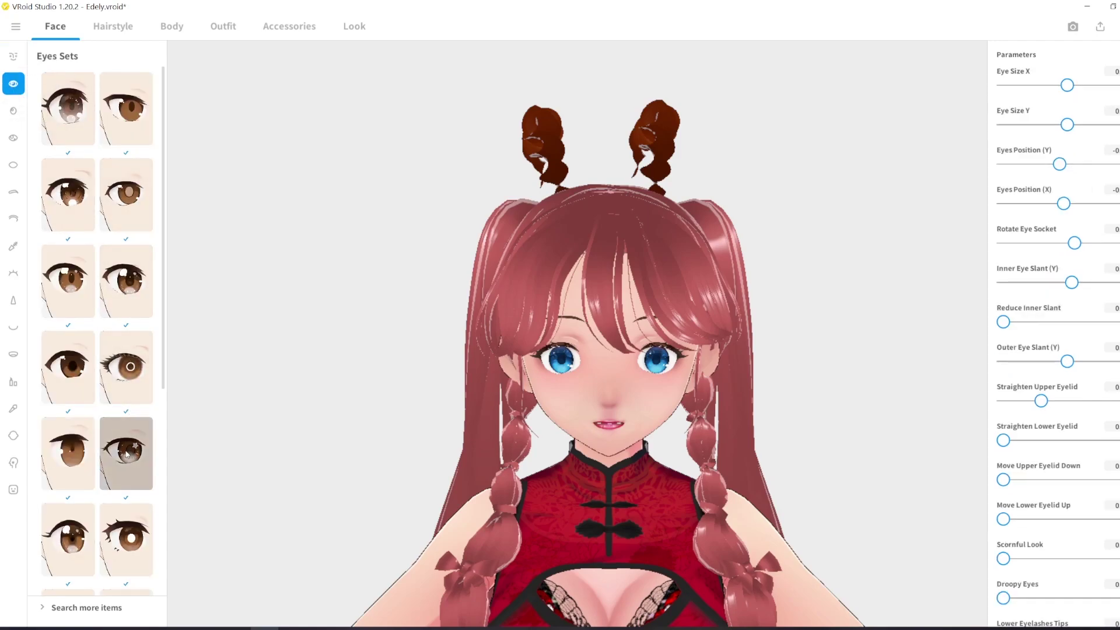
click(117, 550)
click(67, 540)
click(59, 365)
click(62, 221)
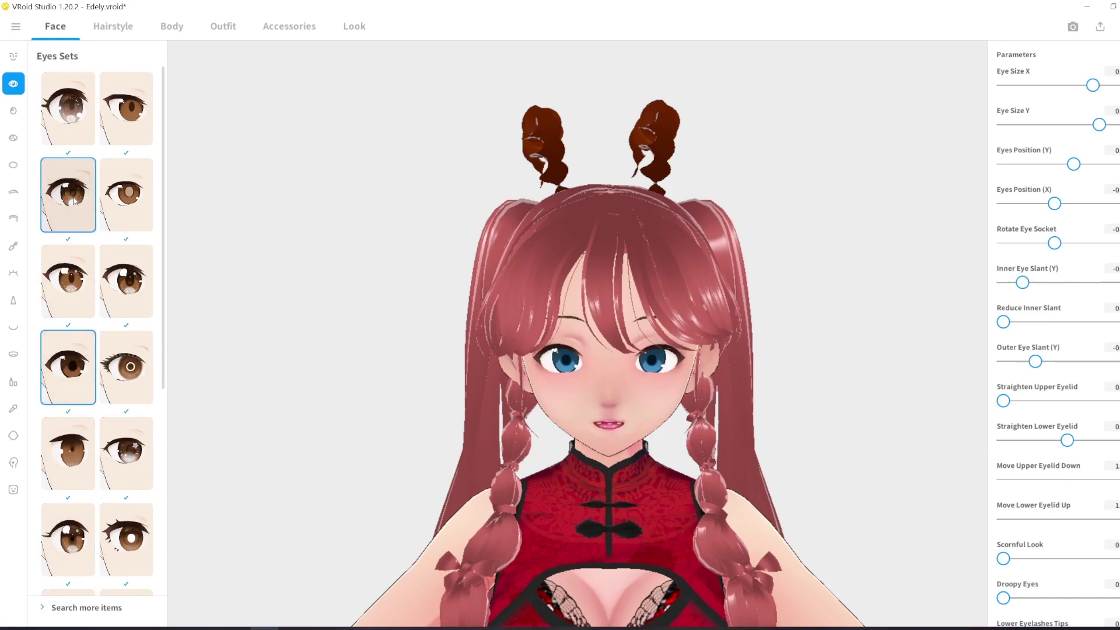
click(134, 127)
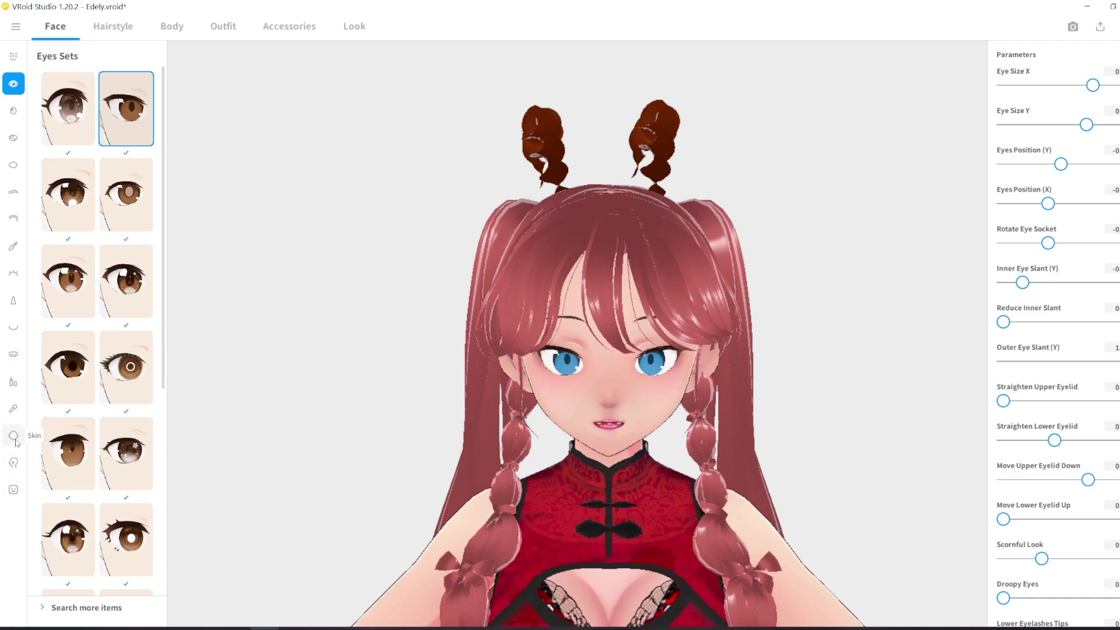
click(84, 127)
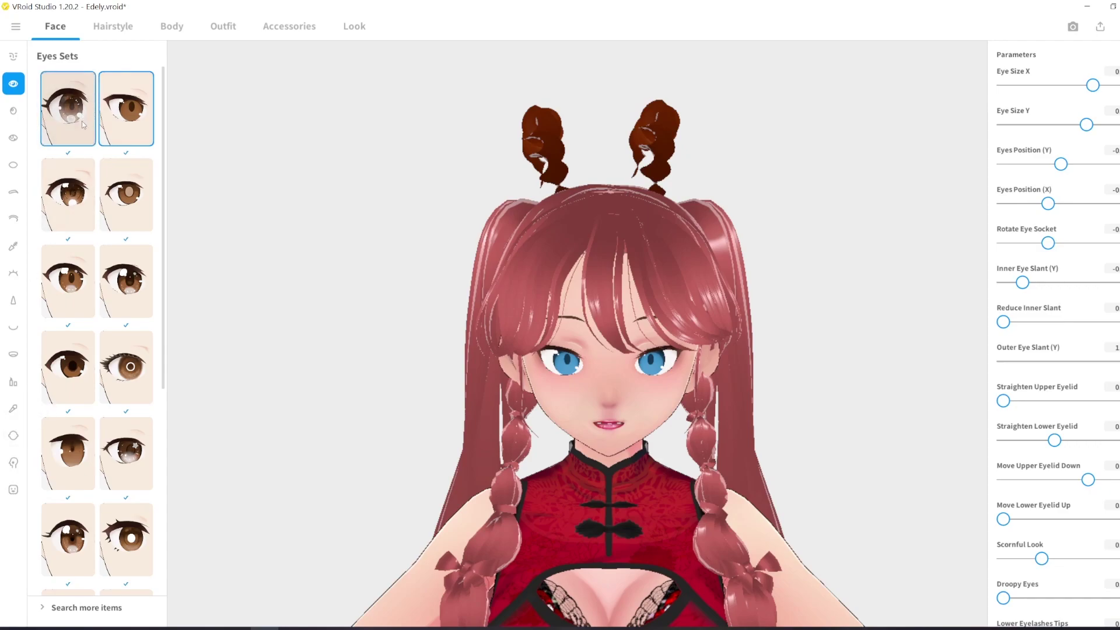
Step: Replace the avatar's hair with the long straight hairstyle set with bangs
click(121, 28)
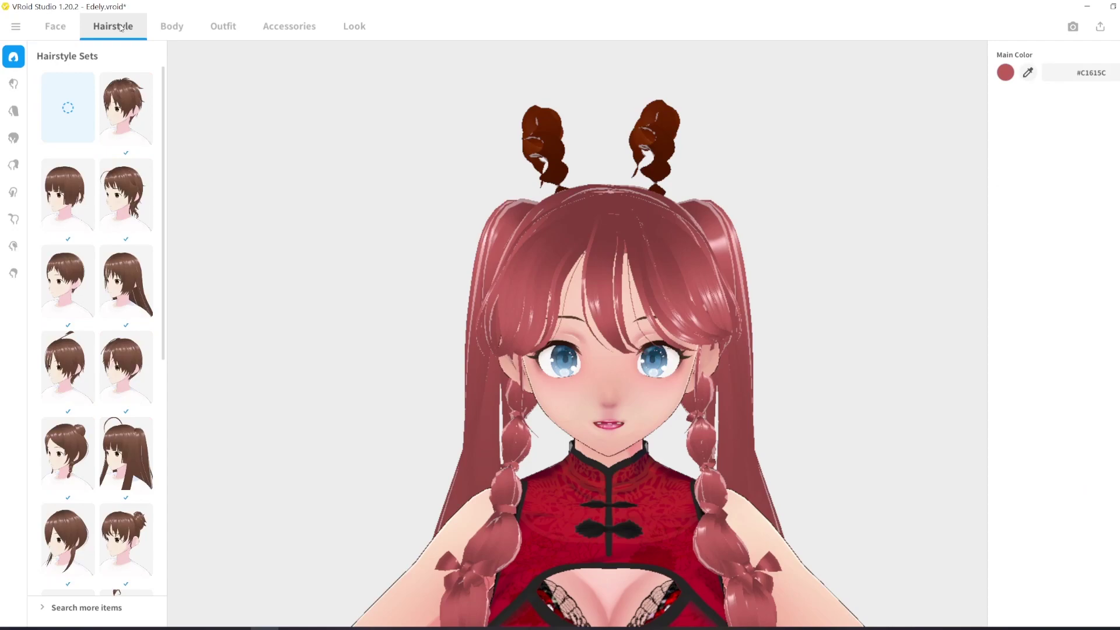
click(129, 272)
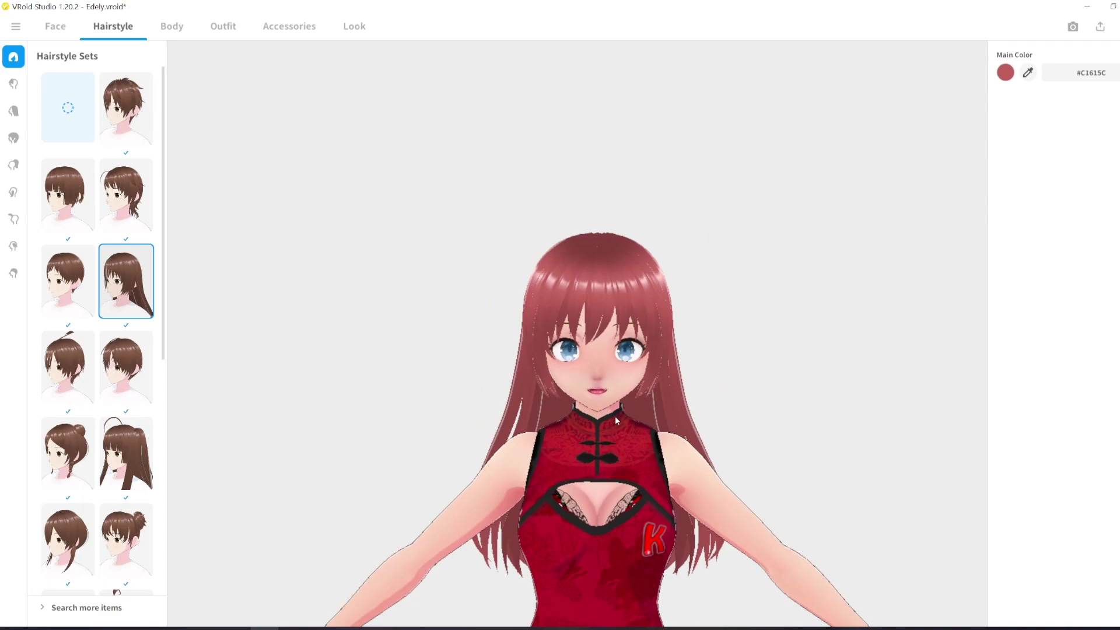
middle_drag(643, 429, 644, 384)
mouse_move(641, 358)
mouse_down()
mouse_move(546, 353)
mouse_move(646, 361)
mouse_up()
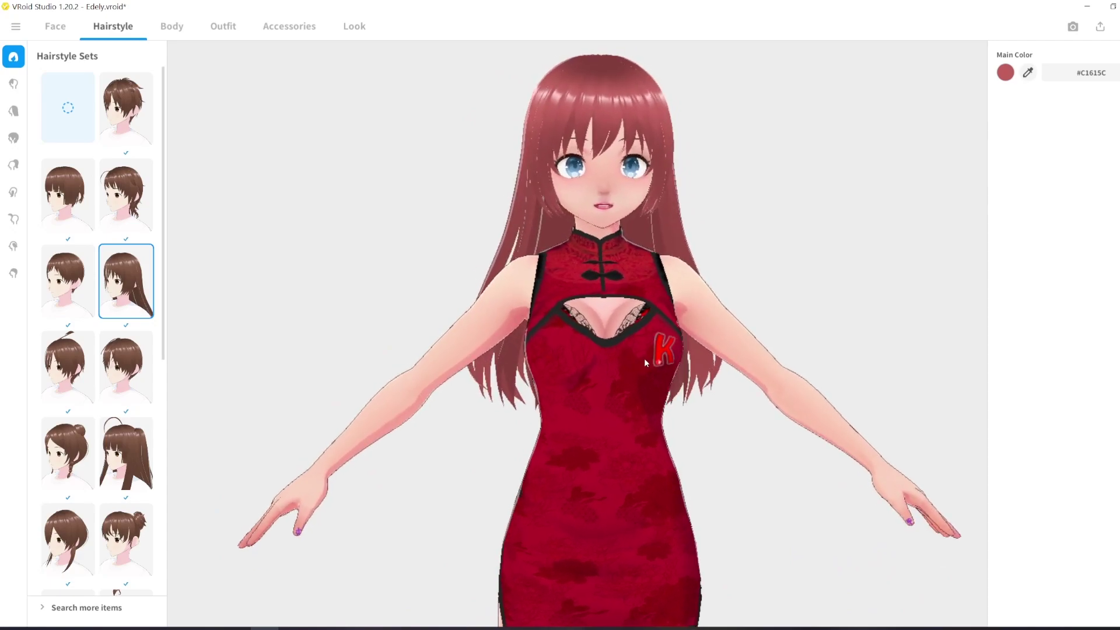
Step: Add the custom ahoge "cornes" and the custom side hair item "queue" to the hairstyle
click(13, 219)
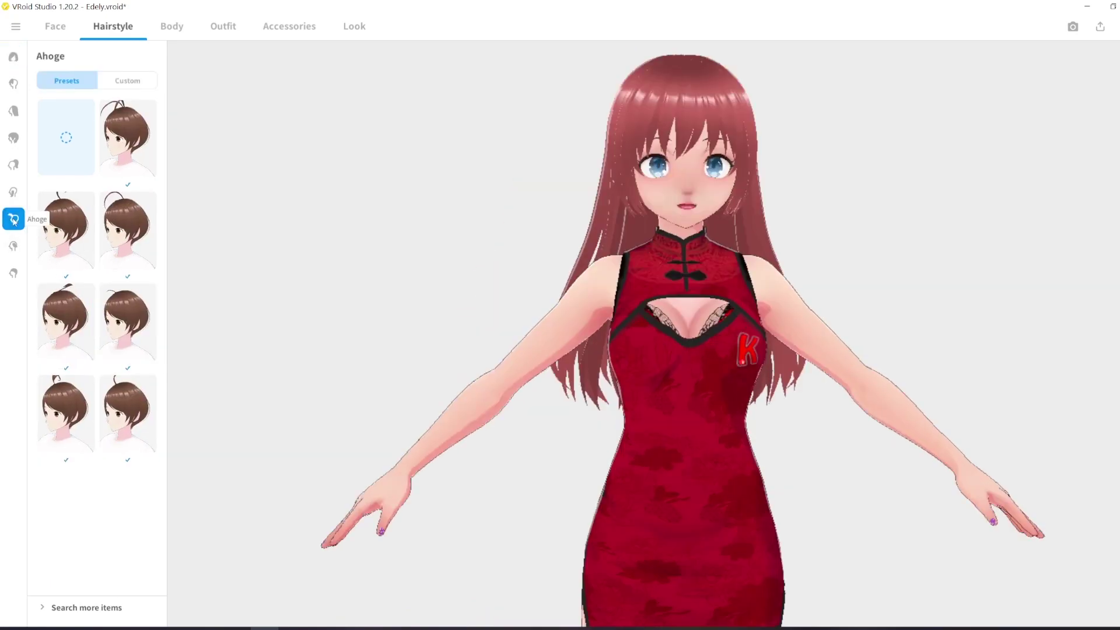
click(138, 84)
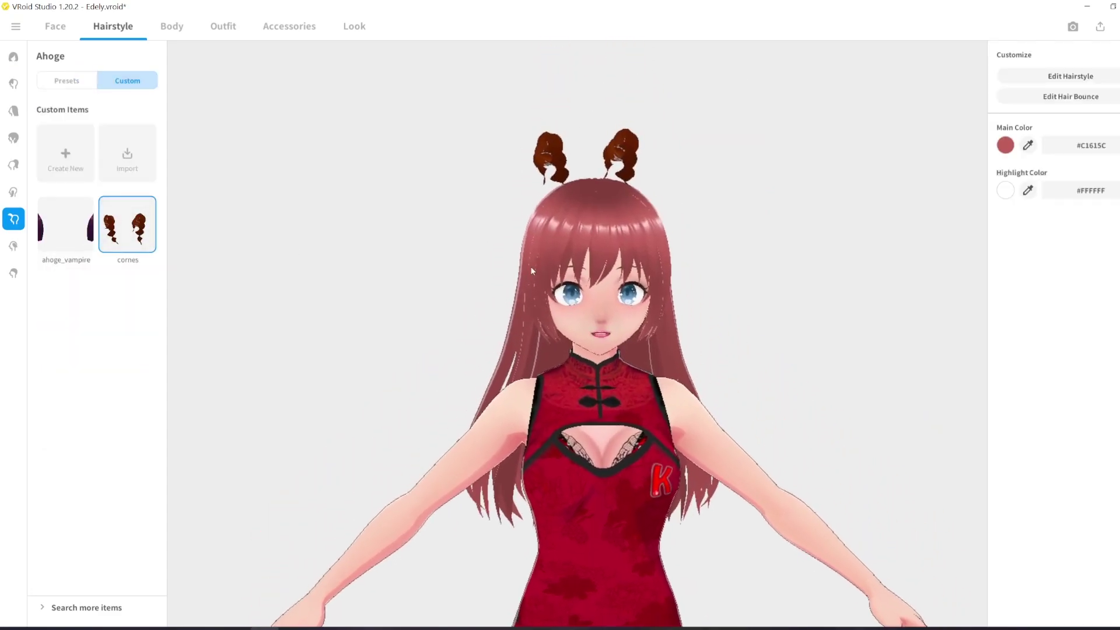
click(10, 196)
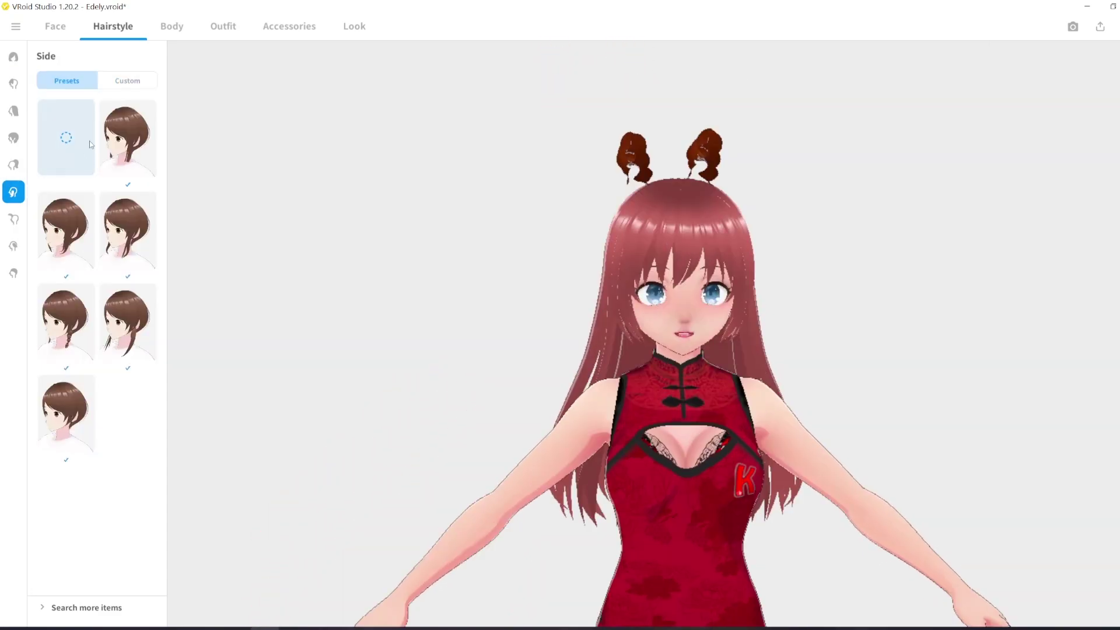
click(116, 81)
click(79, 240)
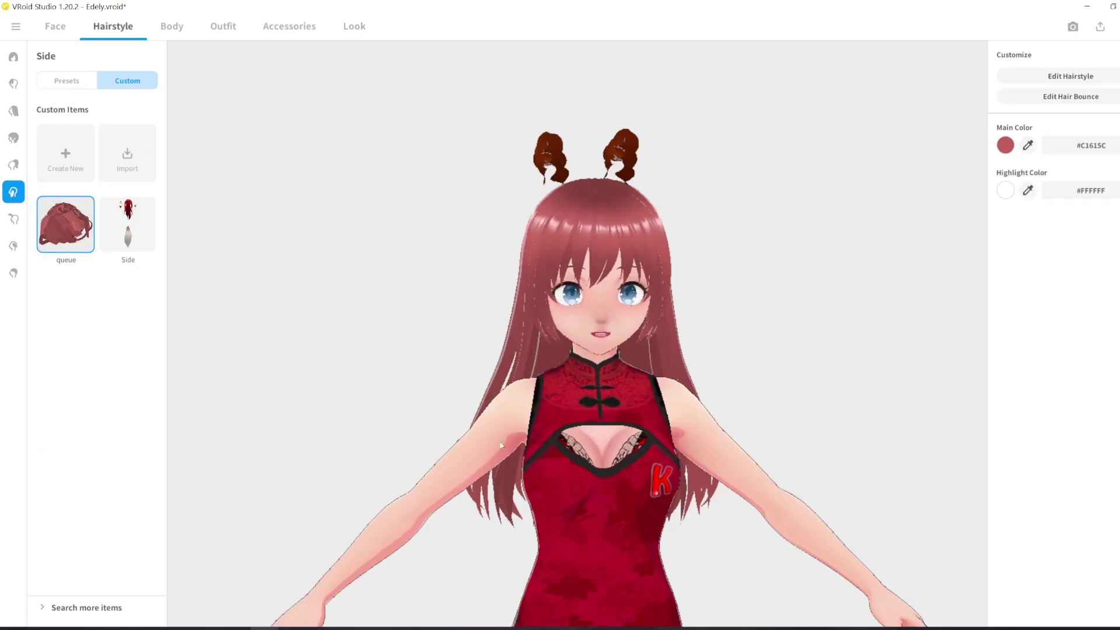
Step: Examine the hairstyle with its horns and tail piece from the back and the front
drag(503, 474, 560, 463)
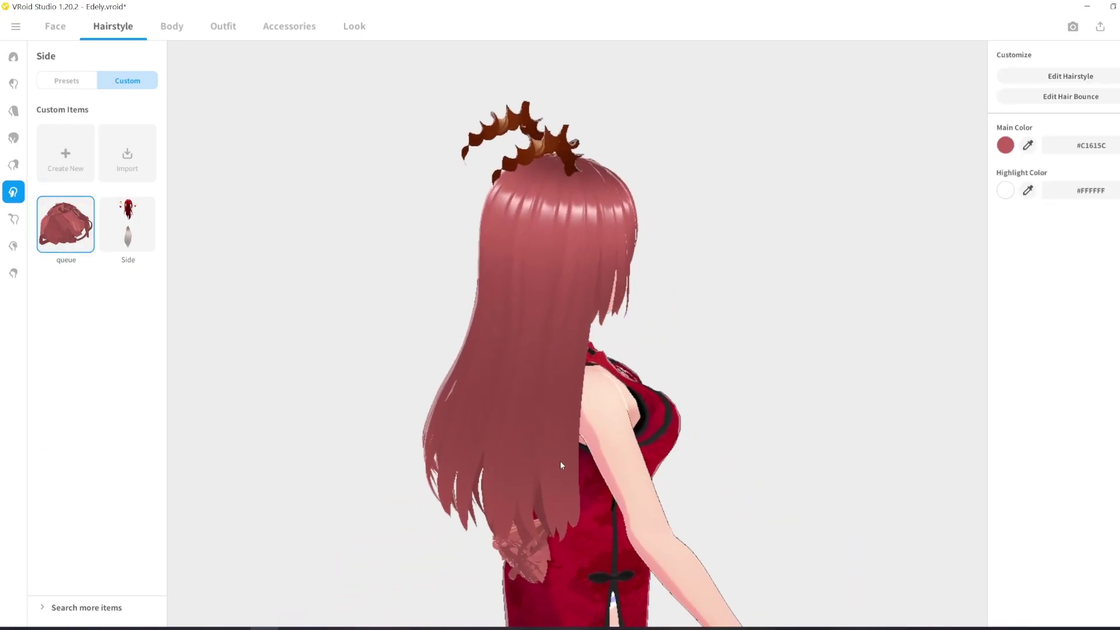
scroll(560, 437, up, 3)
scroll(561, 415, down, 3)
drag(561, 416, 508, 408)
scroll(553, 410, up, 3)
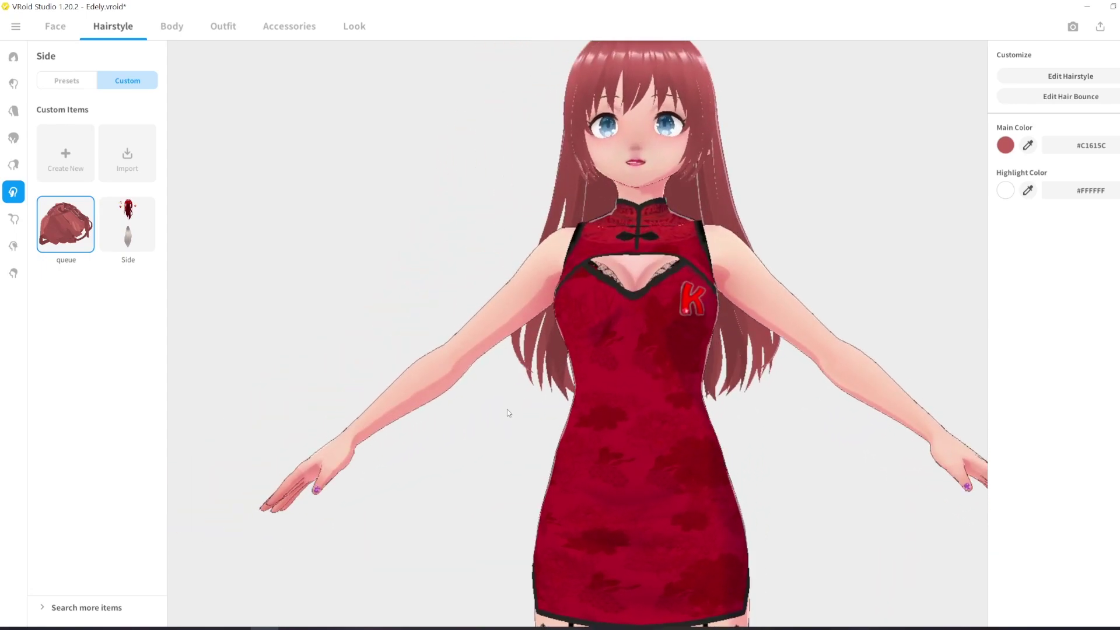
right_drag(507, 415, 451, 582)
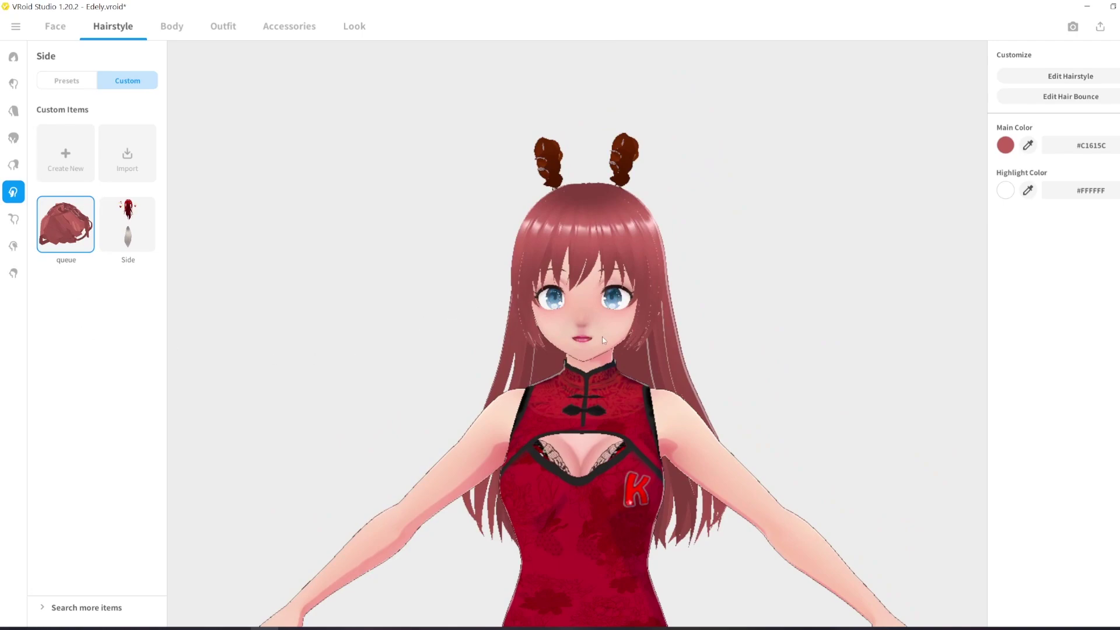
drag(578, 345, 610, 345)
Step: Try the red halter dress preset and the red embroidered wide-sleeved dress preset on the avatar
click(222, 26)
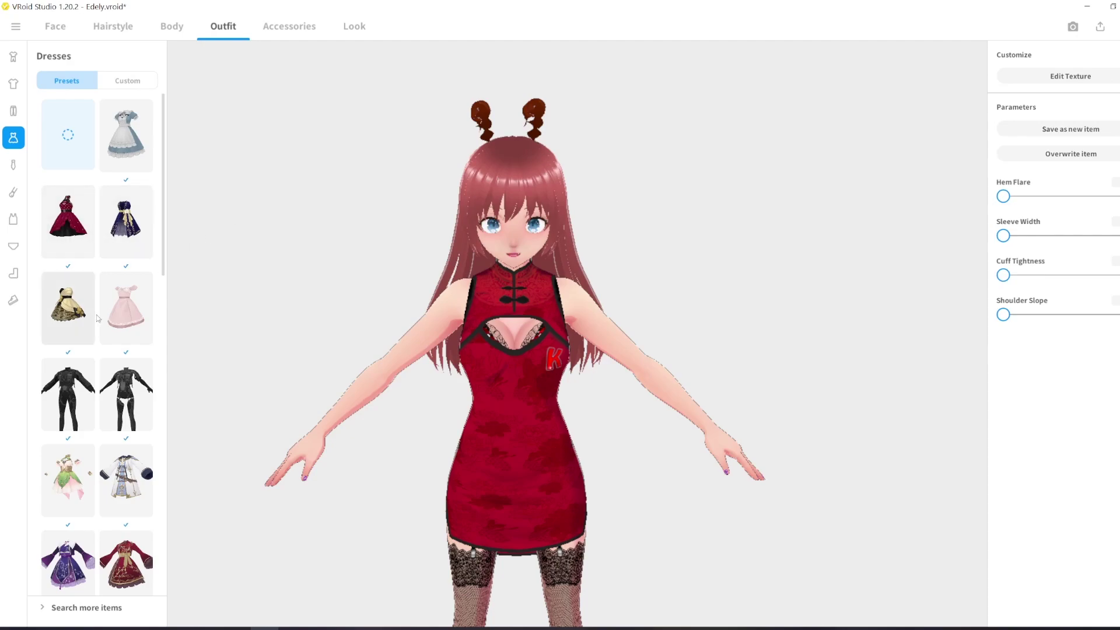
scroll(98, 304, down, 2)
scroll(98, 303, down, 2)
scroll(88, 262, up, 4)
click(82, 222)
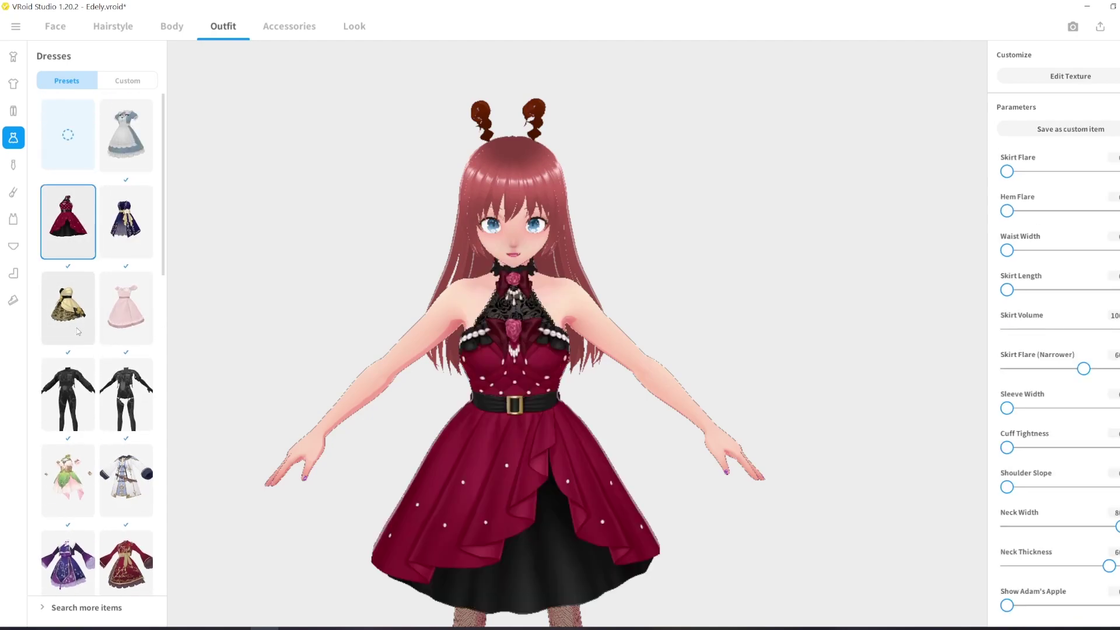
click(135, 539)
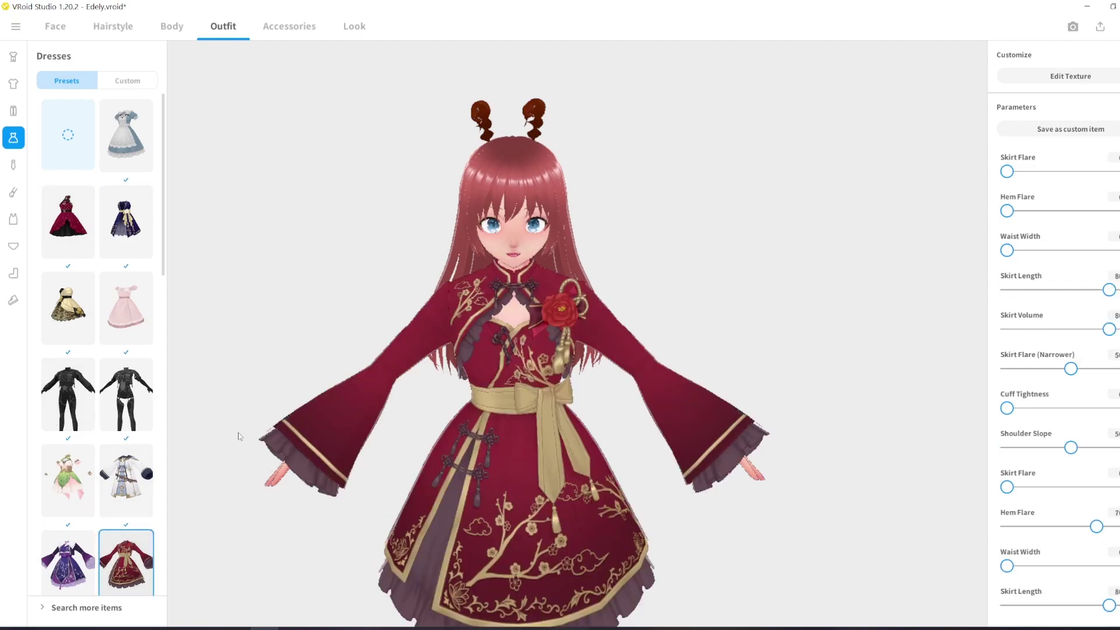
scroll(363, 215, up, 2)
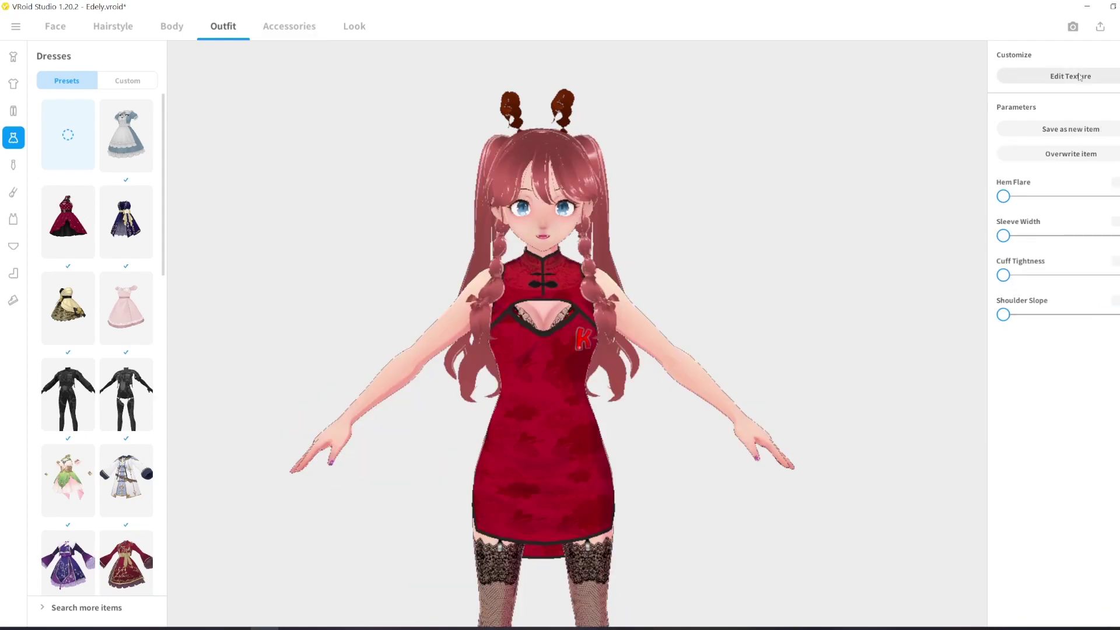
Step: Open the dress for texture editing and paint dark test strokes on the Dress (Pencil Skirt) texture layer
click(1079, 77)
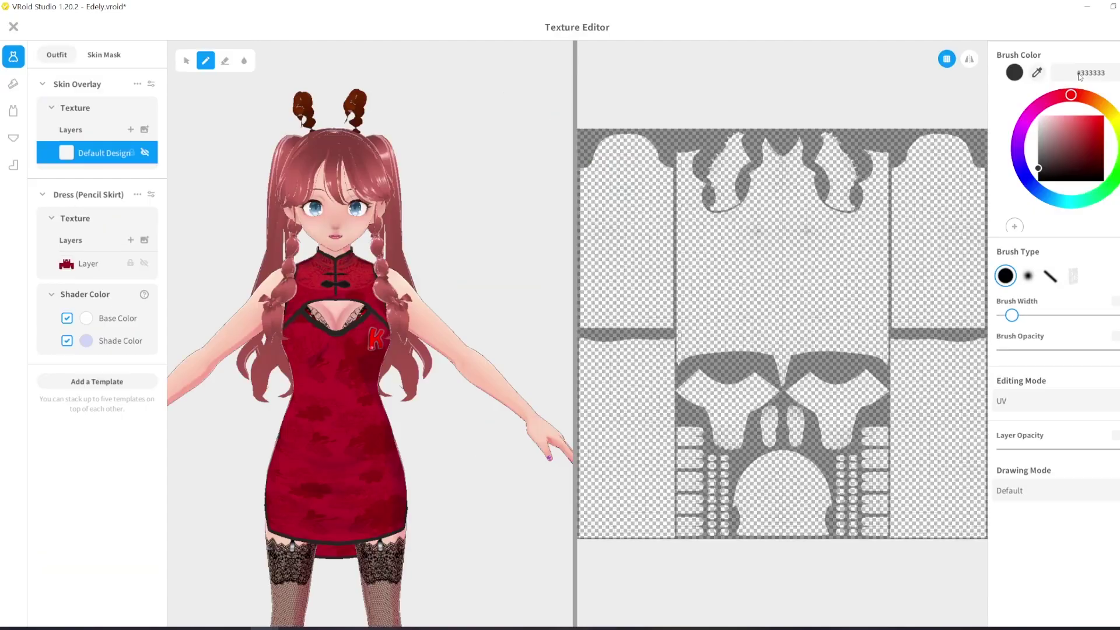
click(101, 265)
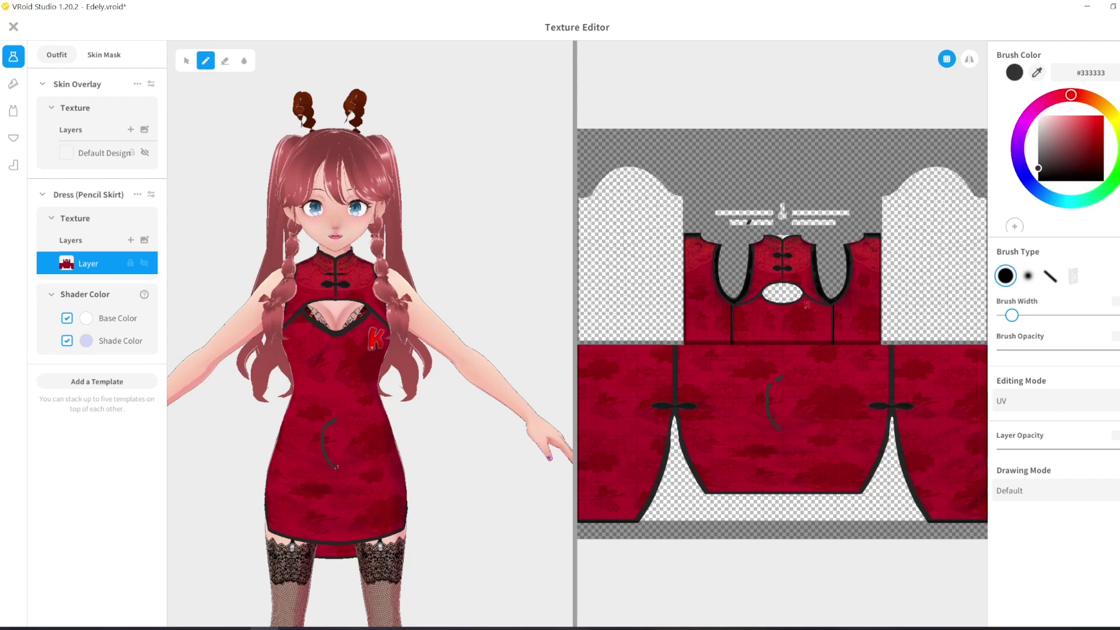
drag(352, 445, 352, 419)
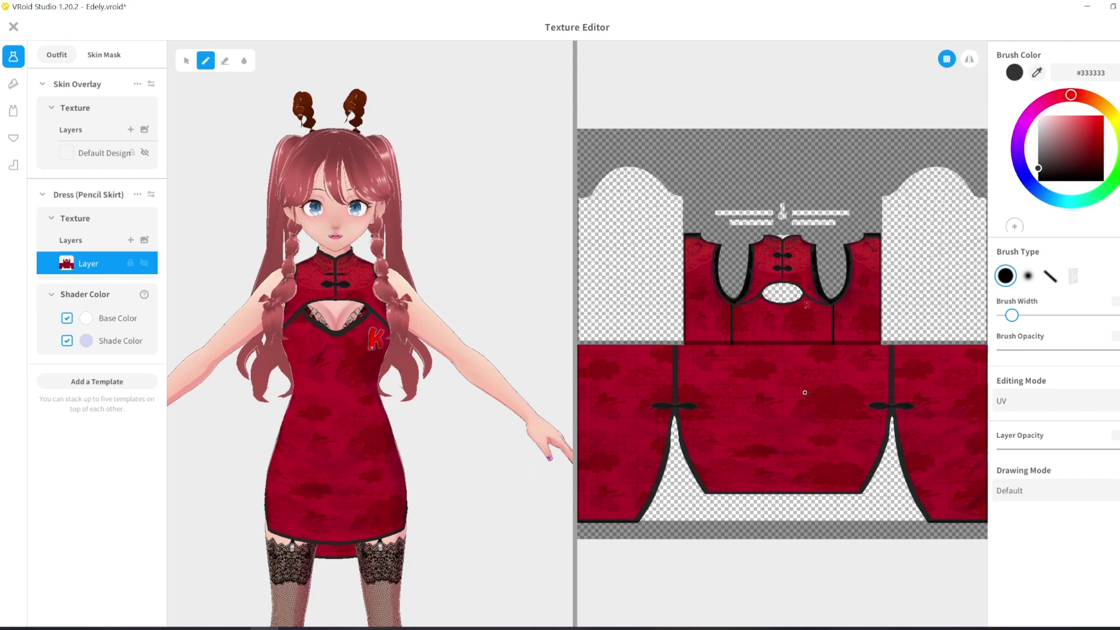
drag(794, 436, 818, 382)
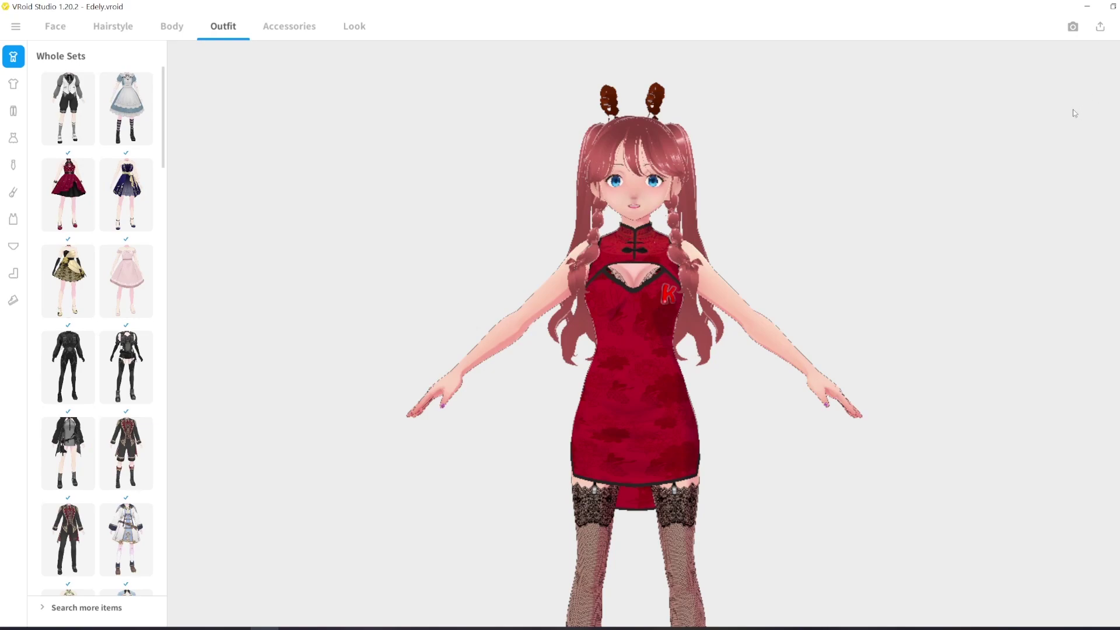
Step: Start exporting the avatar as VRM and expand the bone, material and polygon reduction settings
click(1101, 29)
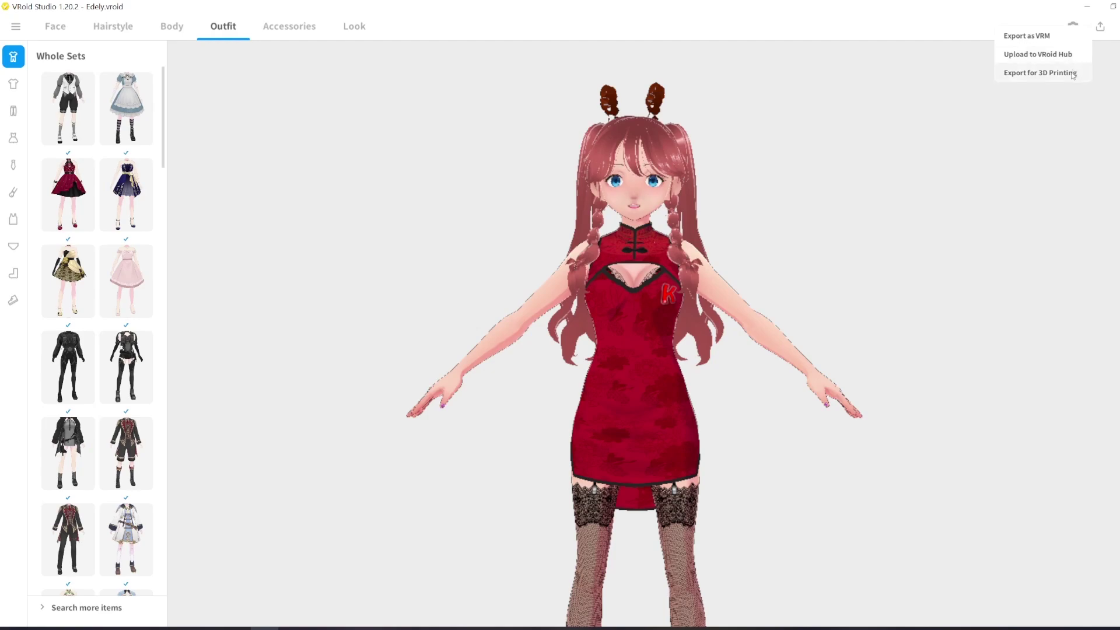
click(1052, 37)
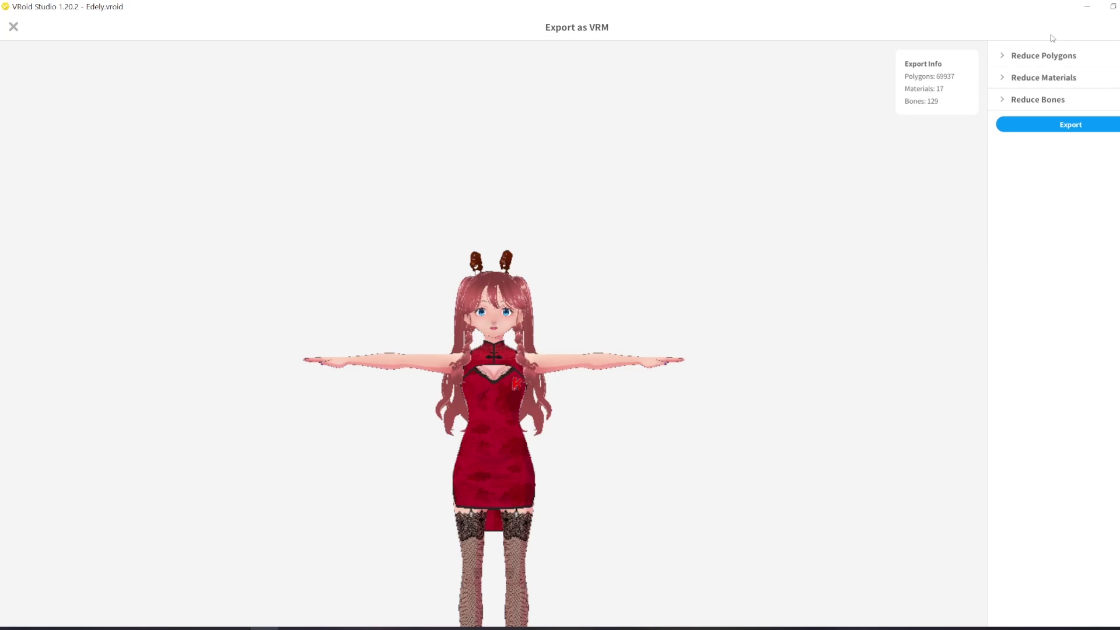
click(1004, 100)
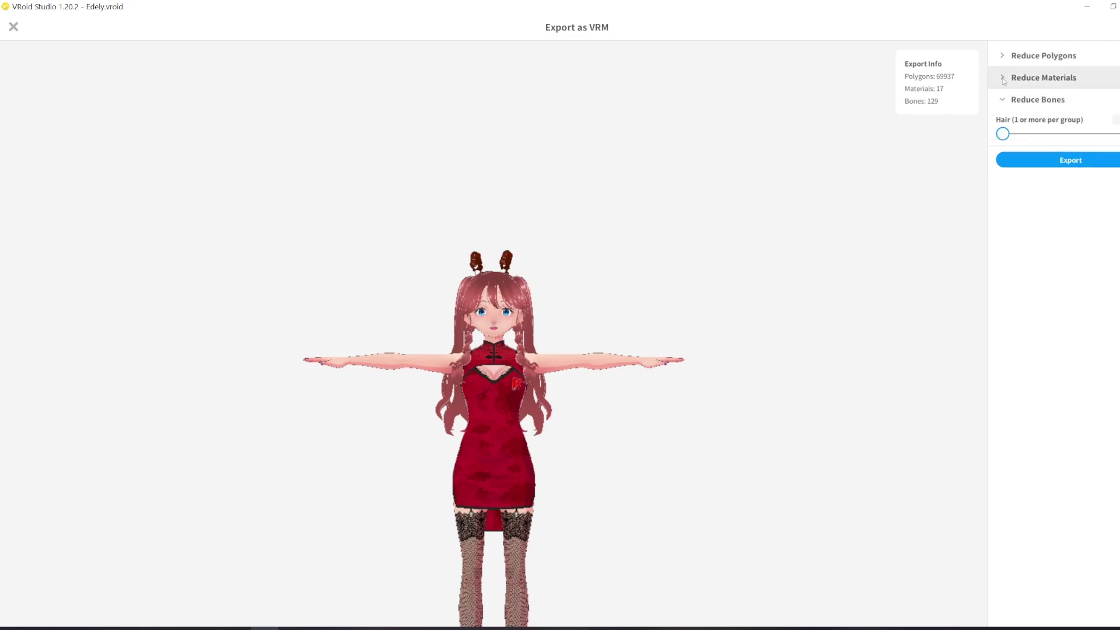
click(1004, 78)
click(1003, 57)
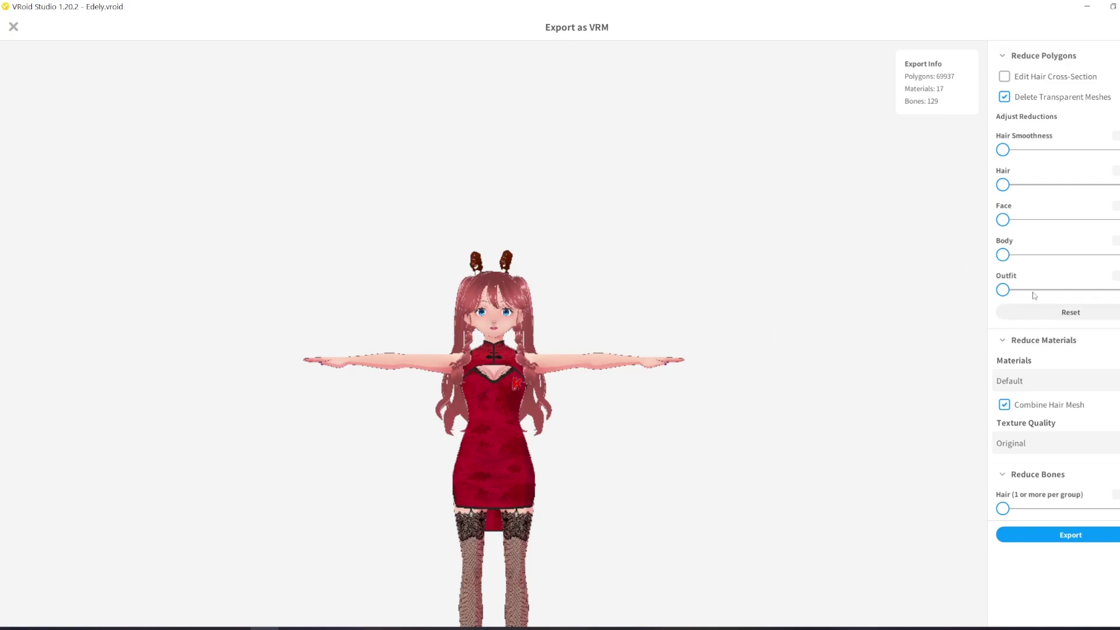
Step: Turn off Combine Hair Mesh for the VRM export
click(1004, 405)
mouse_move(551, 339)
middle_down()
mouse_move(647, 334)
mouse_move(637, 349)
middle_up()
scroll(604, 315, up, 2)
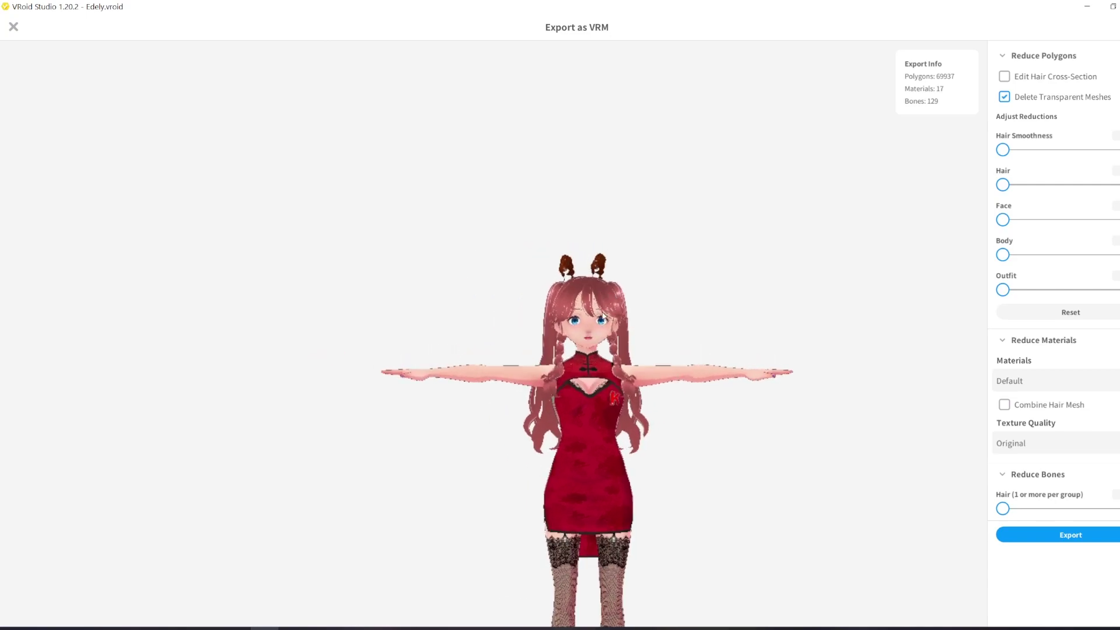
scroll(563, 425, up, 2)
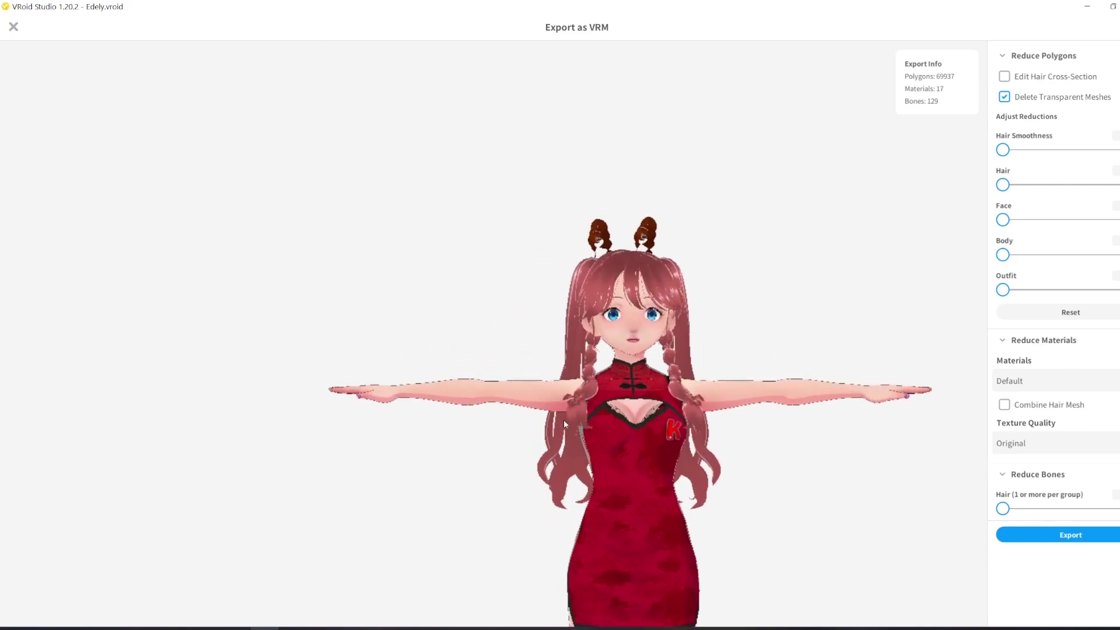
scroll(564, 418, up, 2)
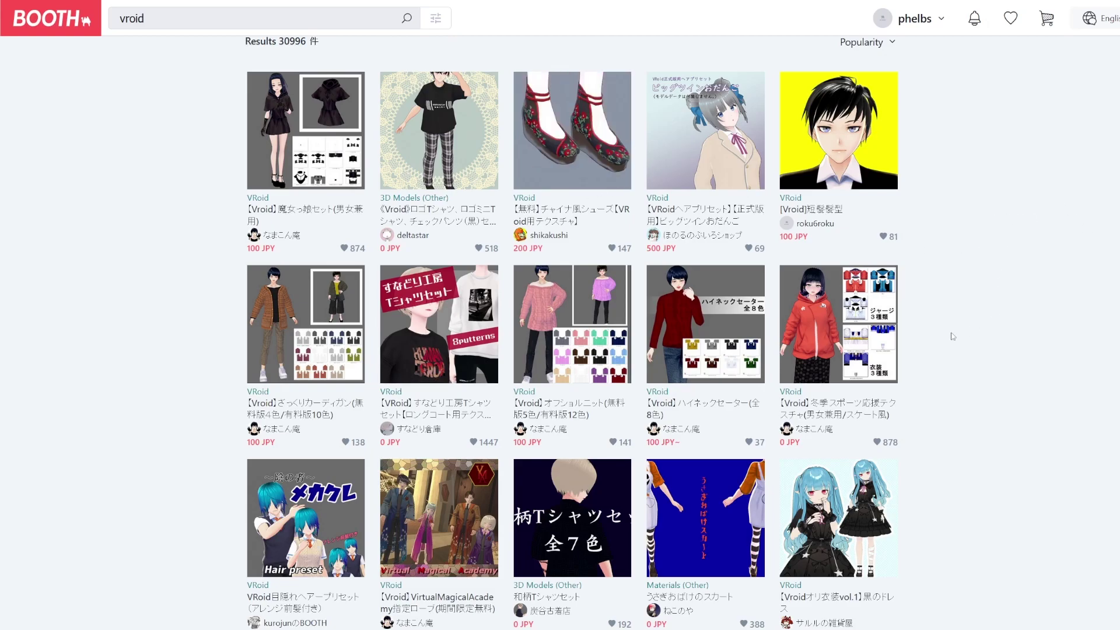
Step: Browse the BOOTH marketplace results for "vroid" to look over the available clothing and hair items
scroll(154, 428, down, 2)
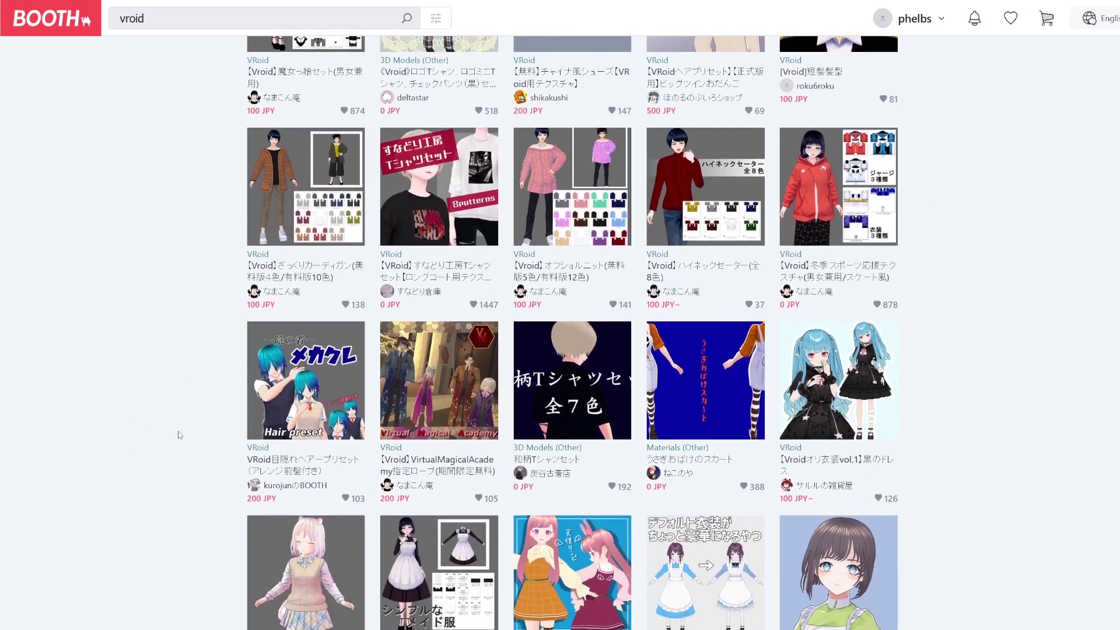
scroll(239, 495, down, 1)
scroll(245, 499, down, 2)
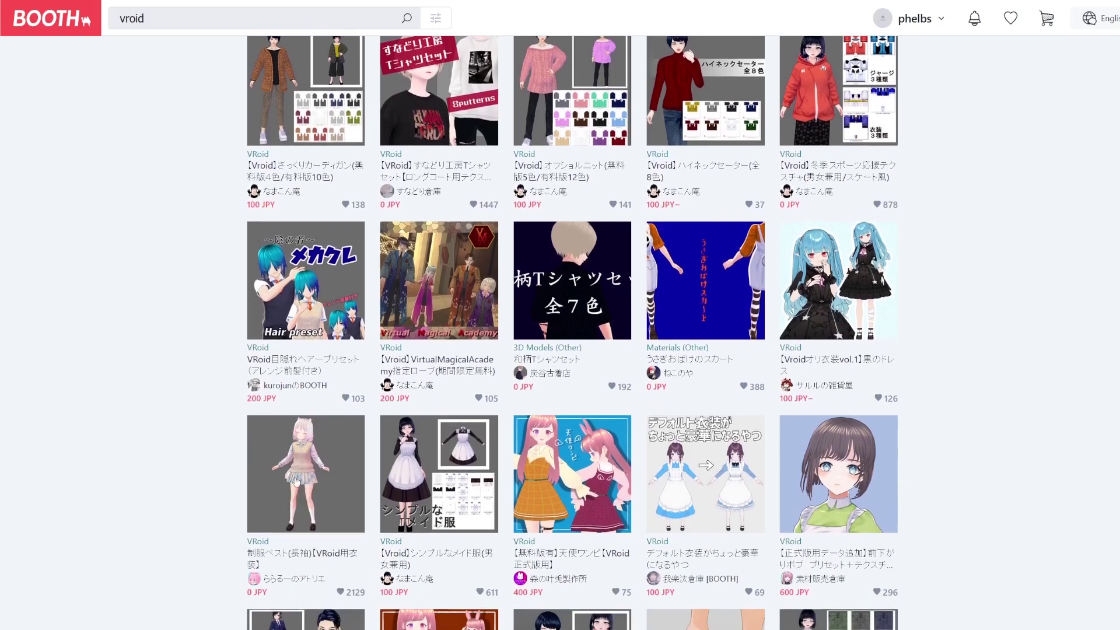
Step: Look further through the "vroid" listings on BOOTH, examining the outfits, textures, accessories and hair presets on offer and their prices
scroll(142, 459, down, 5)
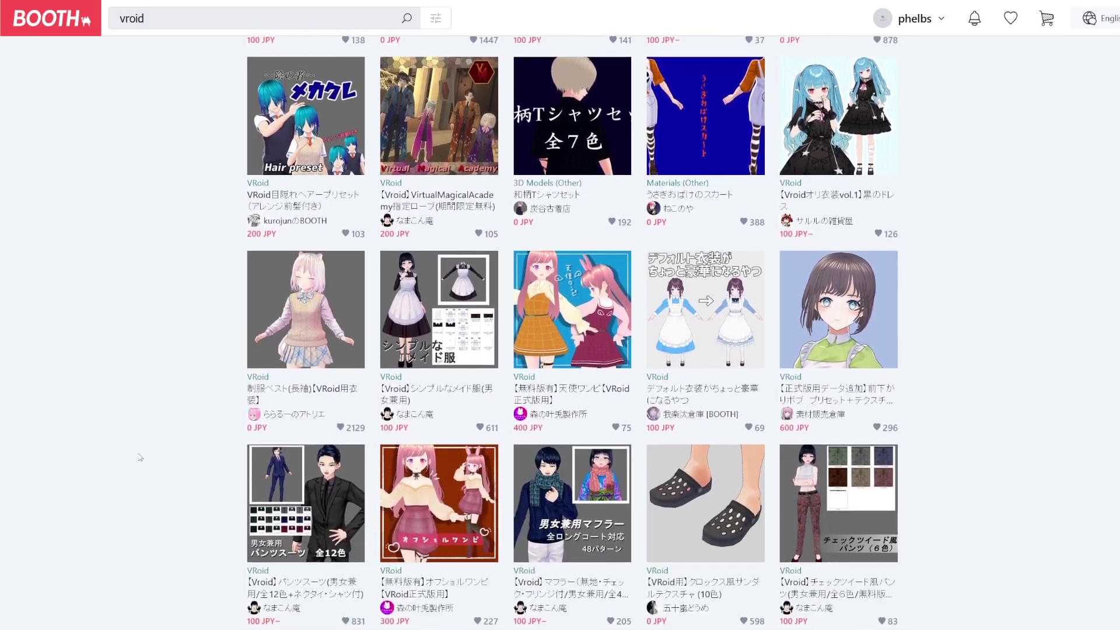
scroll(140, 458, down, 3)
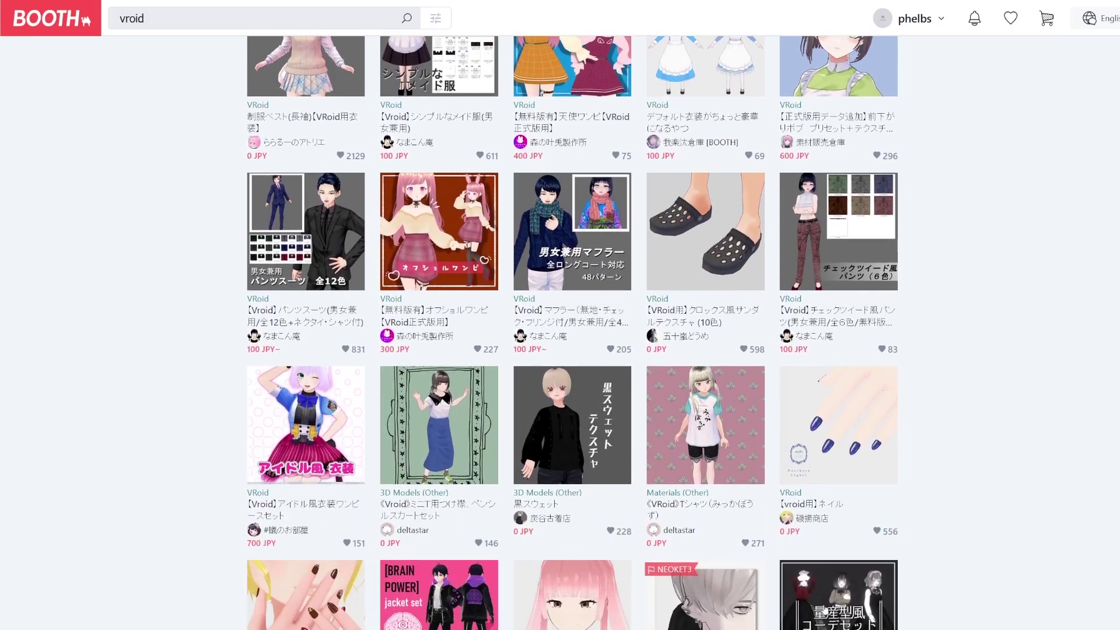
scroll(1013, 497, down, 5)
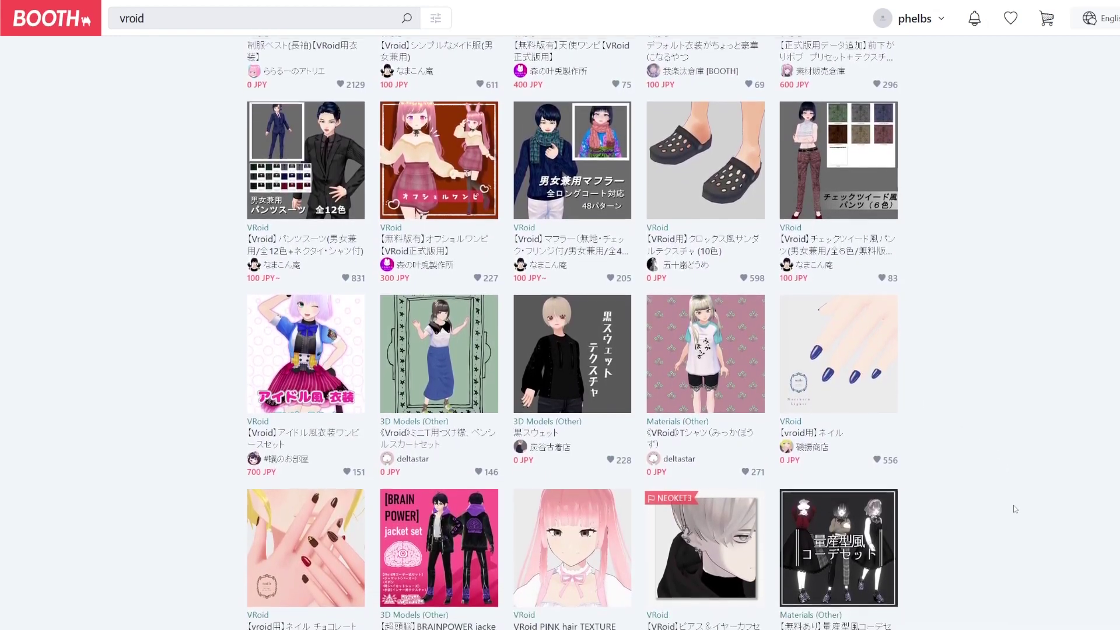
scroll(997, 517, down, 5)
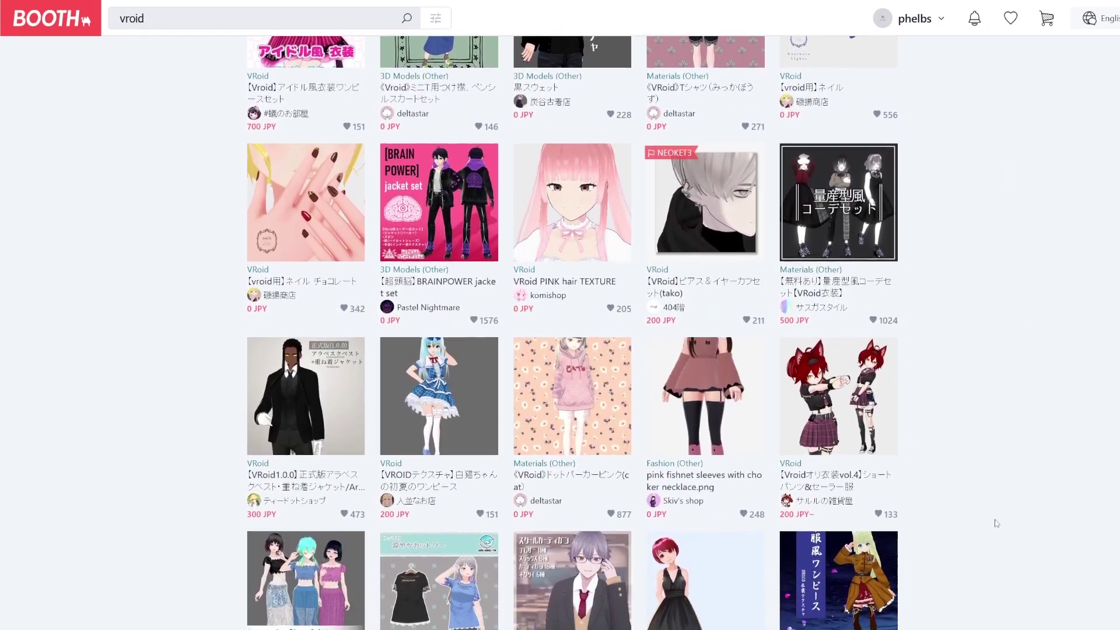
scroll(996, 529, down, 2)
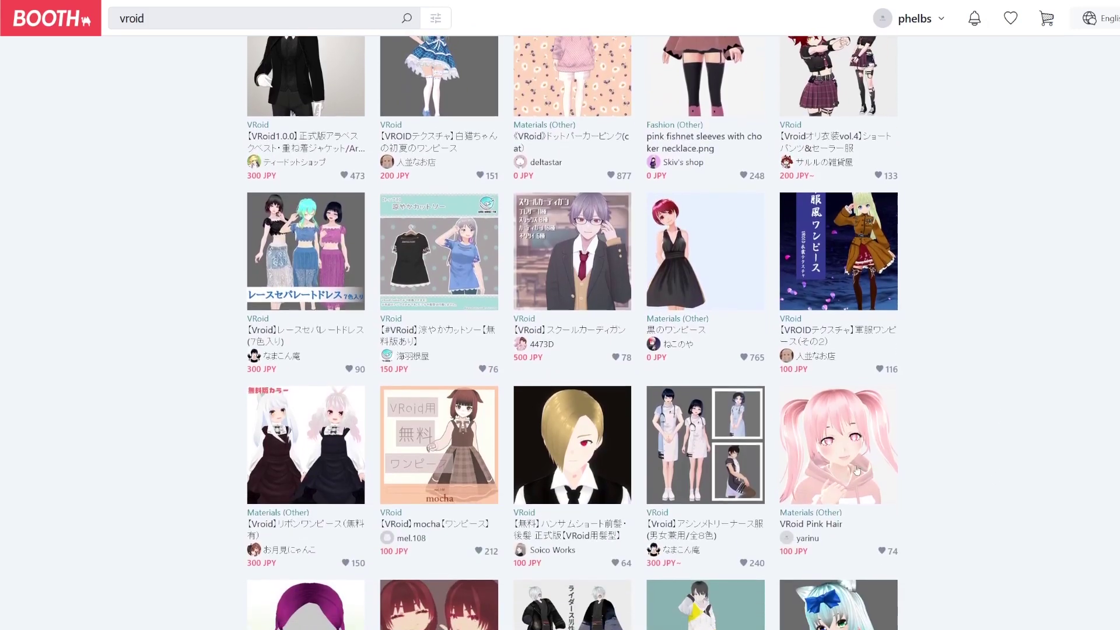
scroll(943, 547, down, 2)
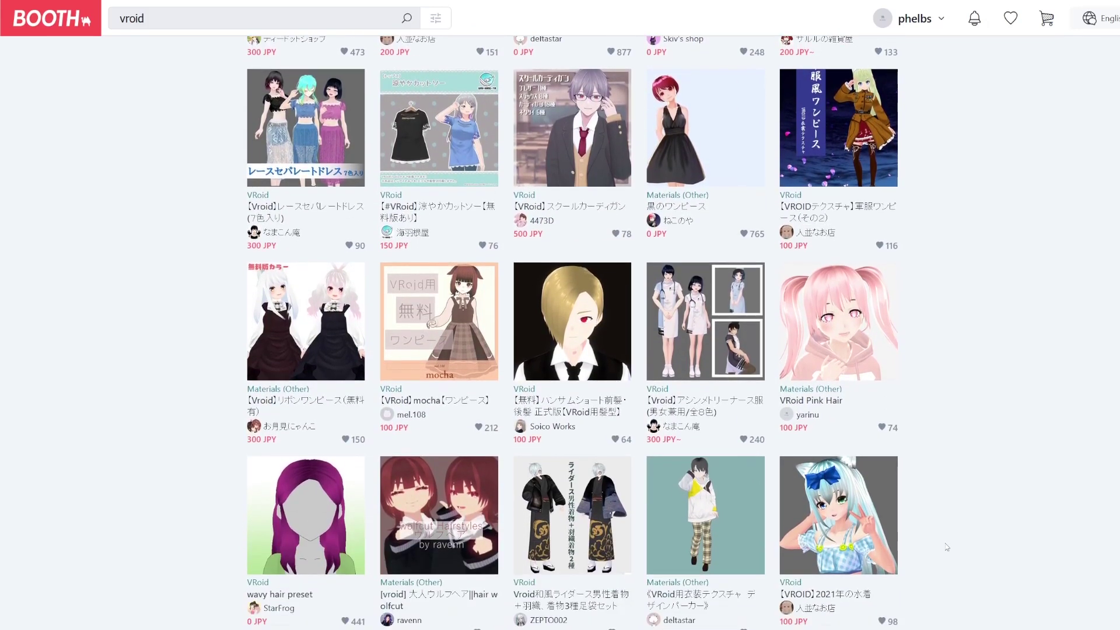
scroll(227, 475, down, 2)
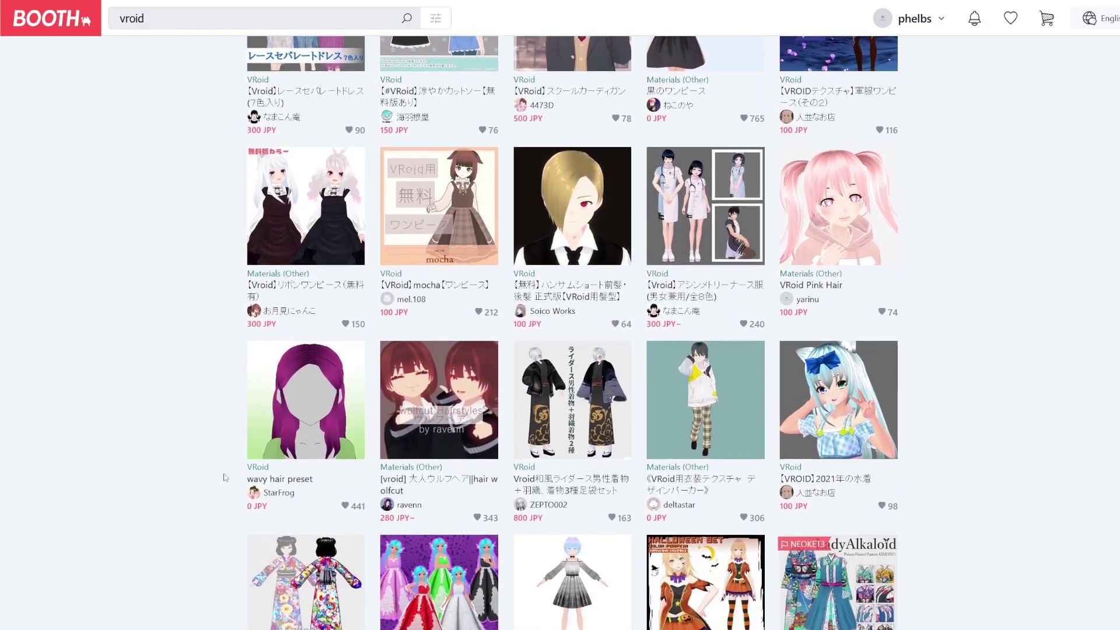